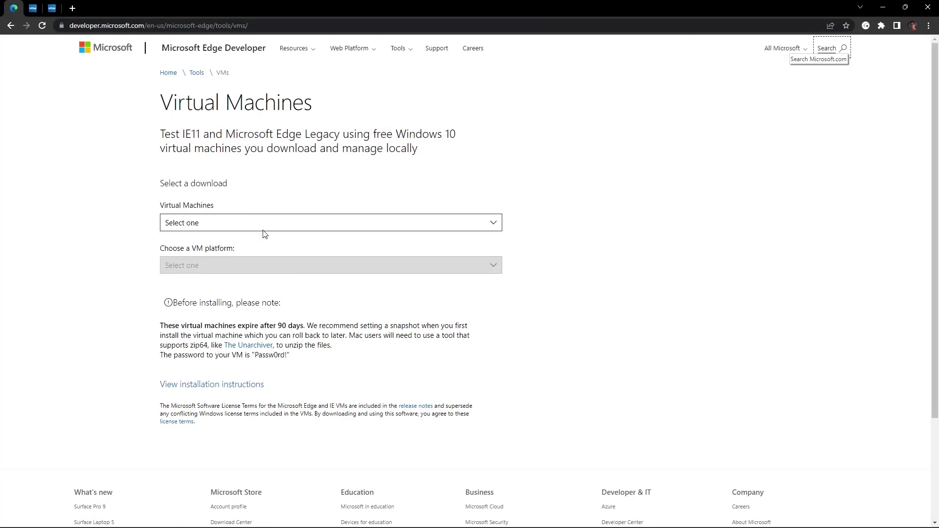
# Choose MSEdge on Win10 (x64) Stable 1809 for VMware (Windows, Mac) and download the .zip
pyautogui.doubleClick(177, 206)
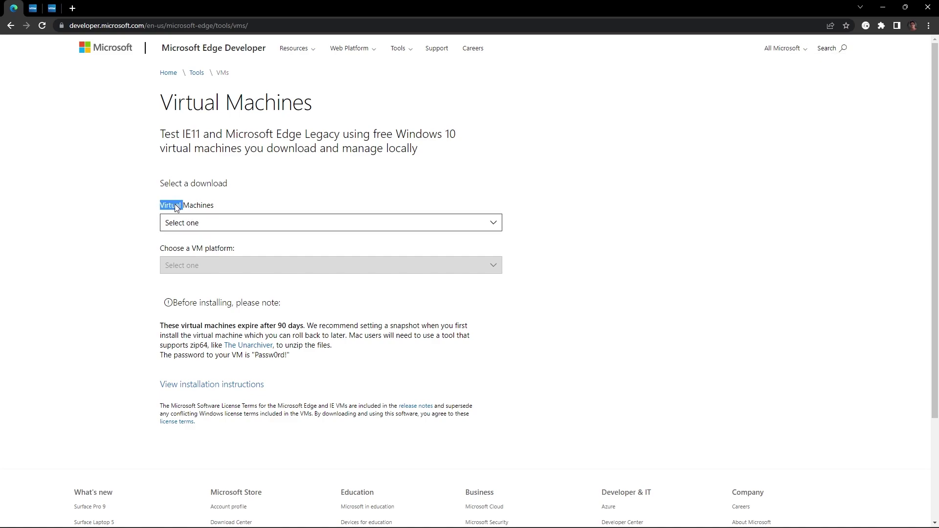
pyautogui.tripleClick(191, 207)
pyautogui.click(212, 224)
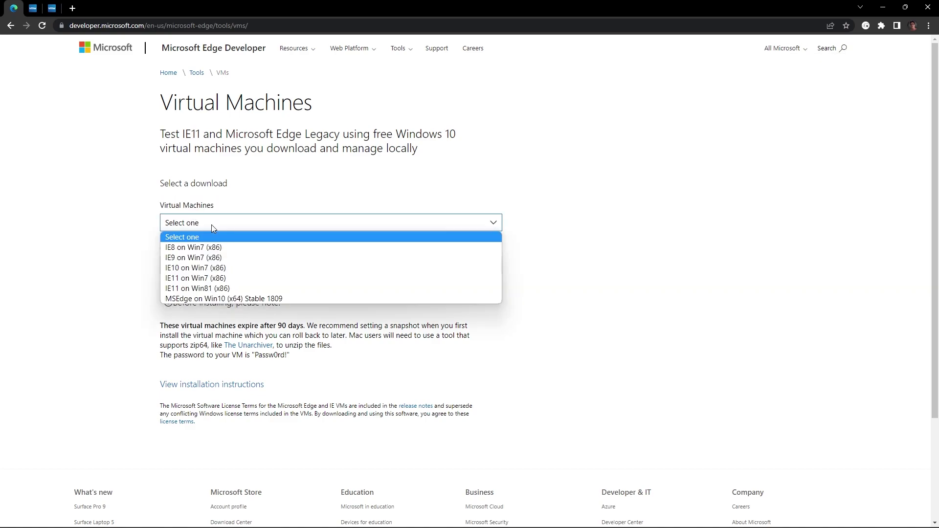
pyautogui.click(220, 300)
pyautogui.click(202, 267)
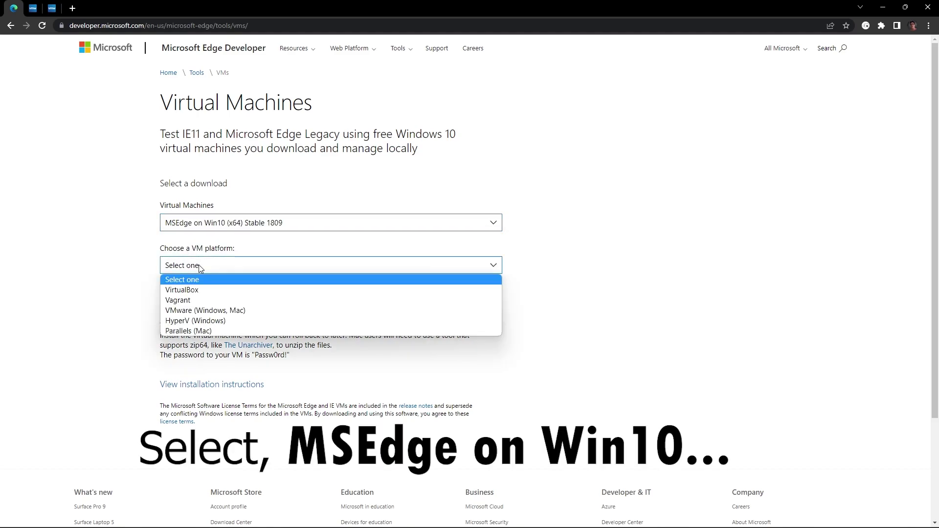
pyautogui.click(220, 311)
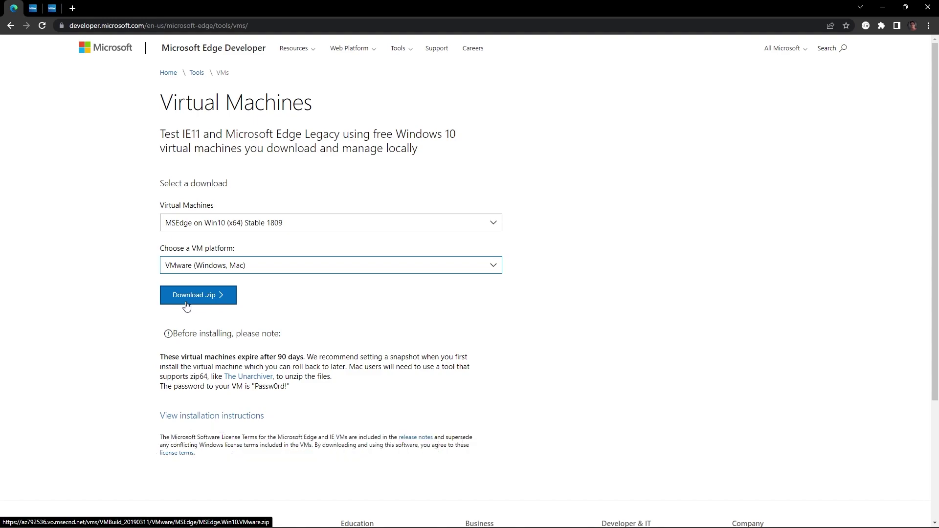
pyautogui.click(214, 301)
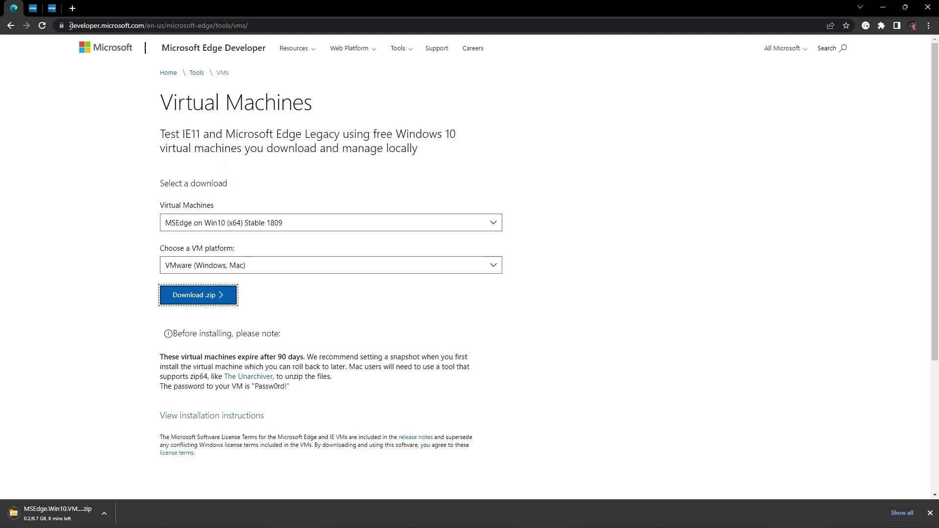
# Cancel the Workstation Player .exe download, then go to the VMware Fusion evaluation tab
pyautogui.click(34, 8)
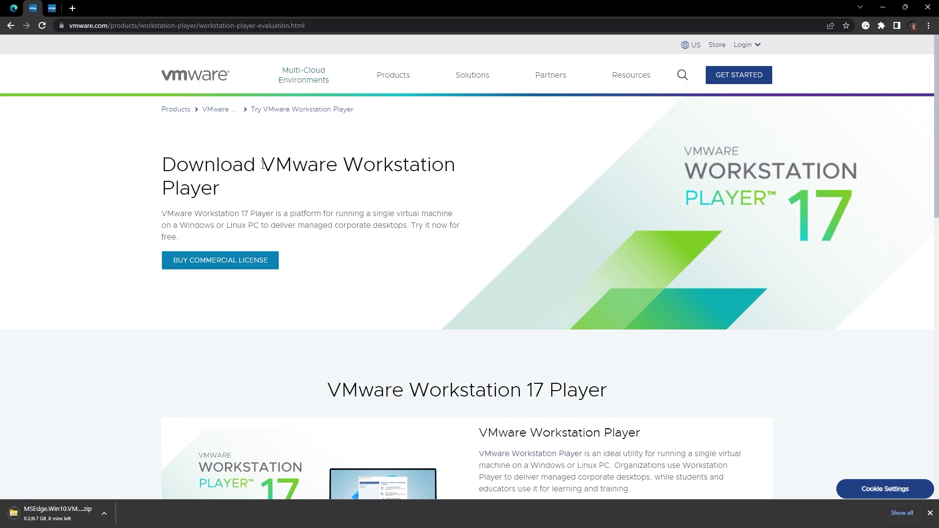
pyautogui.moveTo(233, 166); pyautogui.dragTo(278, 195)
pyautogui.click(264, 189)
pyautogui.scroll(-7, 273, 180)
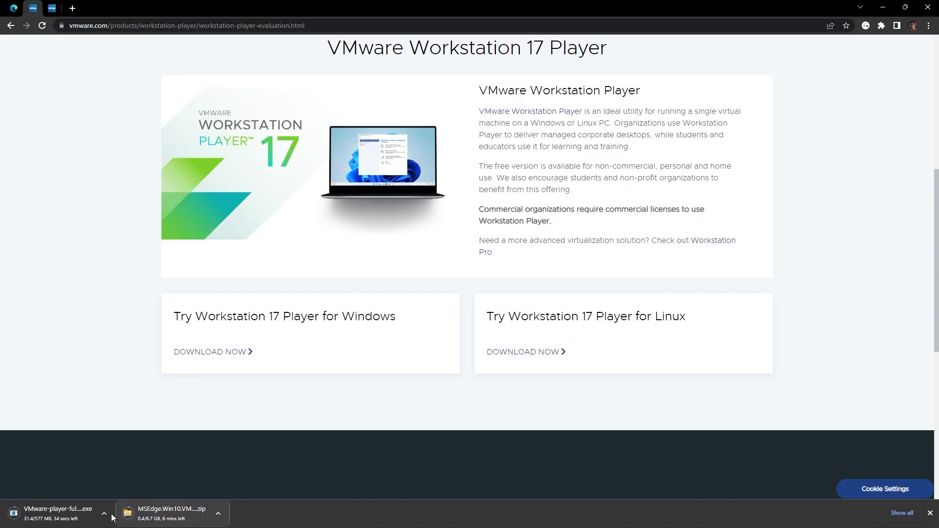
pyautogui.click(104, 513)
pyautogui.click(119, 493)
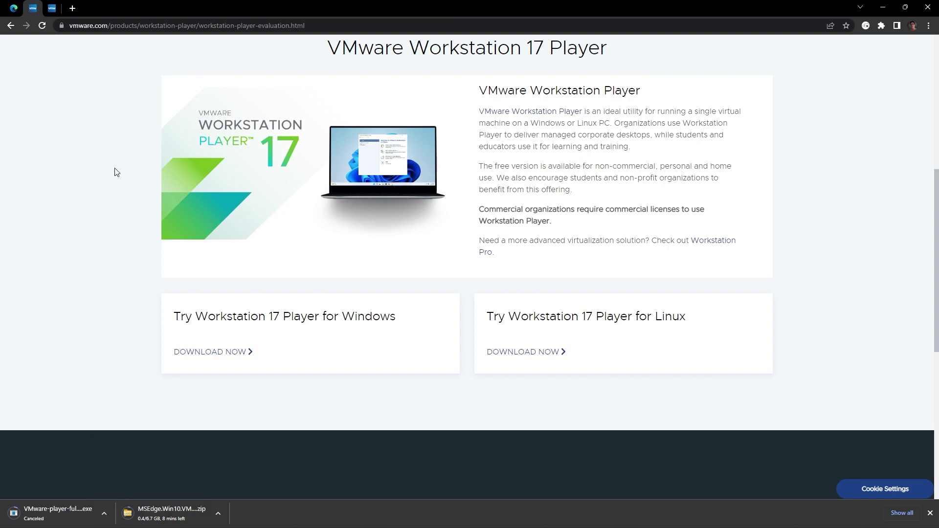
pyautogui.click(52, 8)
pyautogui.scroll(-12, 193, 302)
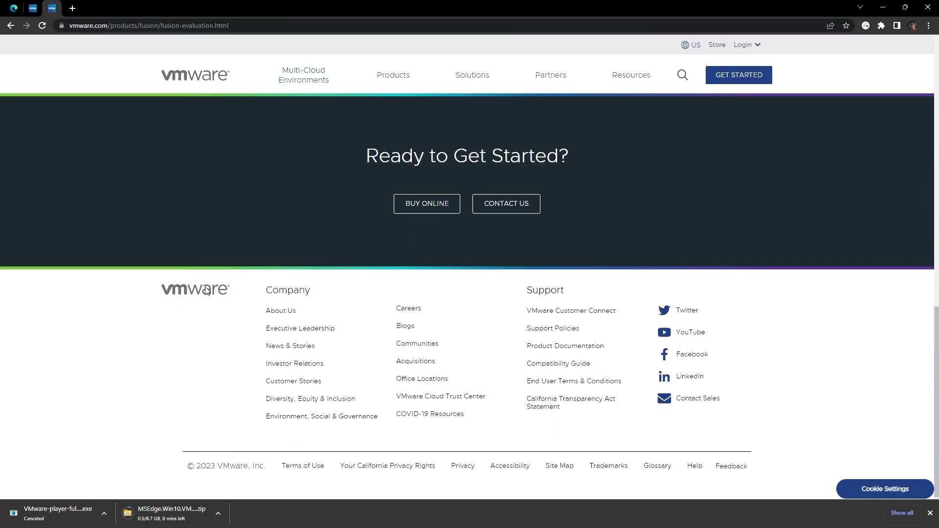
pyautogui.scroll(6, 232, 265)
pyautogui.moveTo(173, 248); pyautogui.dragTo(282, 247)
pyautogui.click(282, 248)
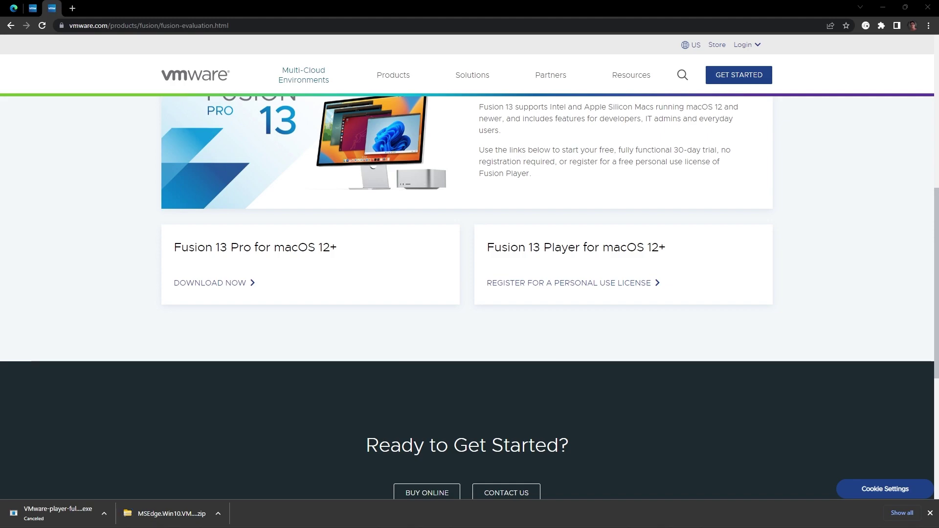
# Use Extract all on MSEdge.Win10.VMware.zip into the suggested Downloads folder
pyautogui.click(187, 507)
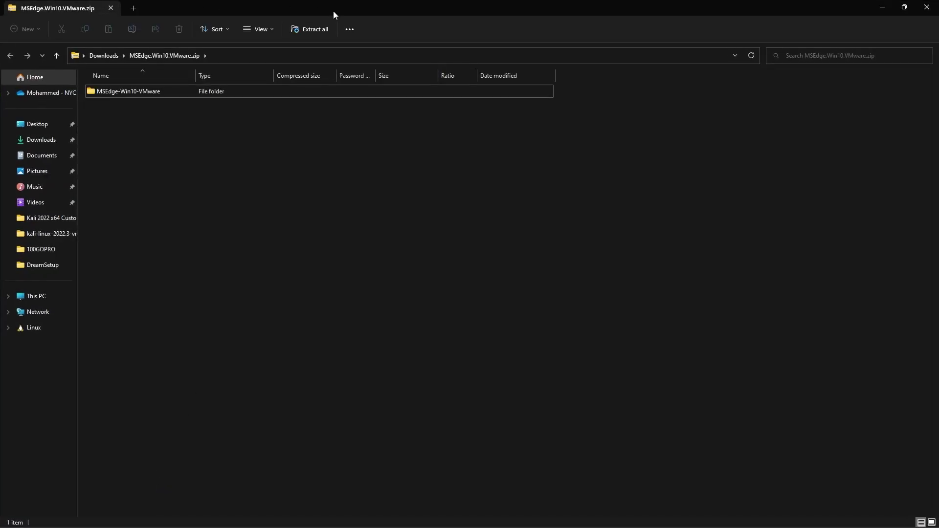
pyautogui.click(310, 29)
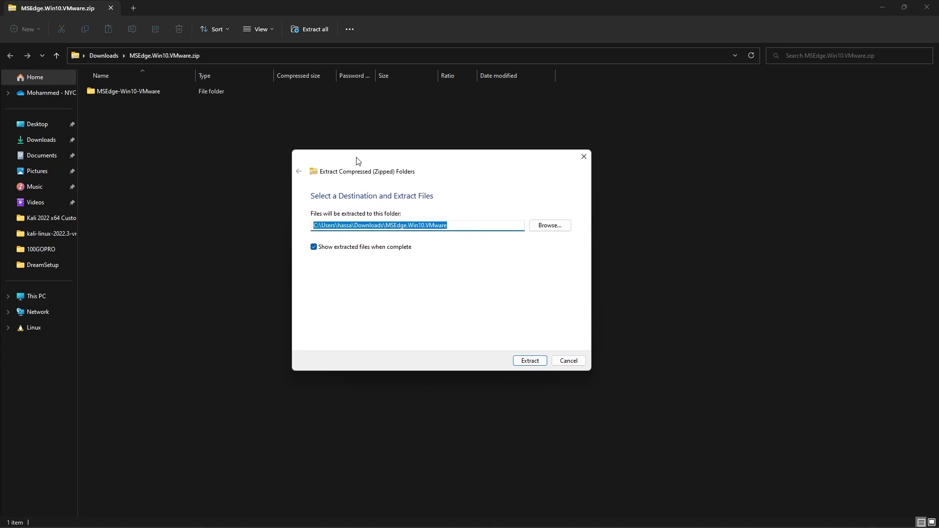
pyautogui.moveTo(357, 161); pyautogui.dragTo(86, 141)
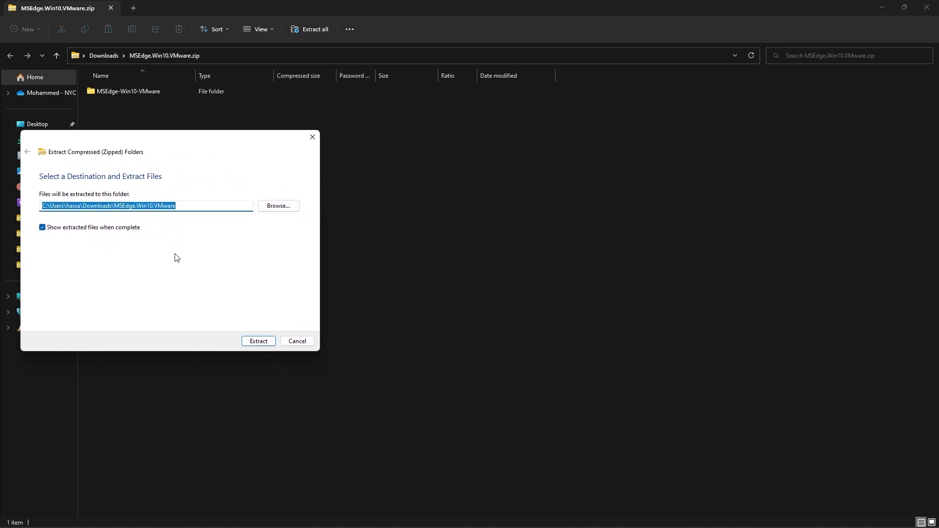
pyautogui.click(256, 341)
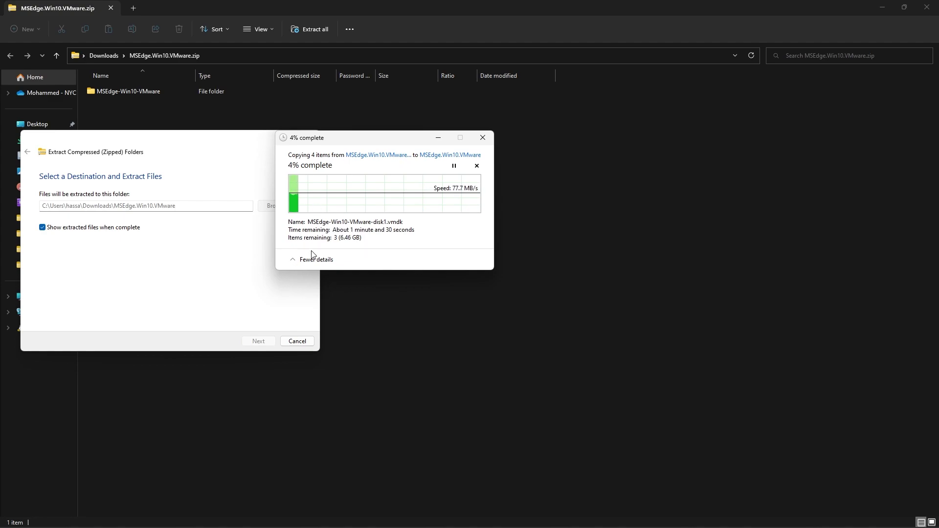
pyautogui.click(295, 265)
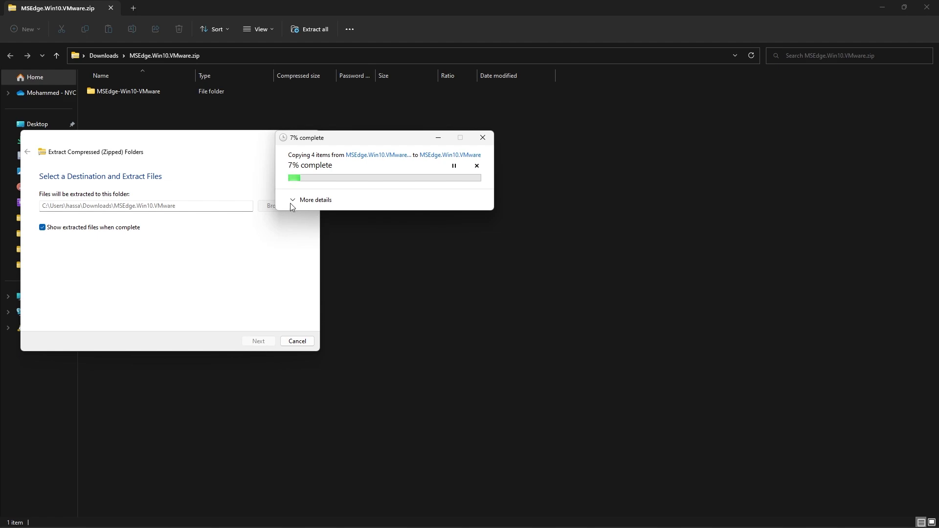
pyautogui.click(296, 200)
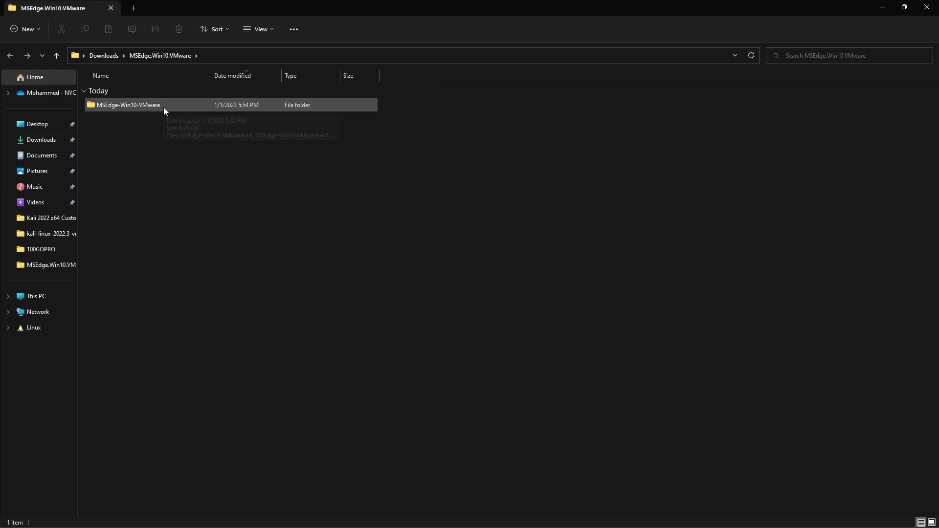
# Close the zip window and Chrome, then open the extracted MSEdge-Win10-VMware folder
pyautogui.moveTo(215, 4); pyautogui.dragTo(271, 101)
pyautogui.click(932, 6)
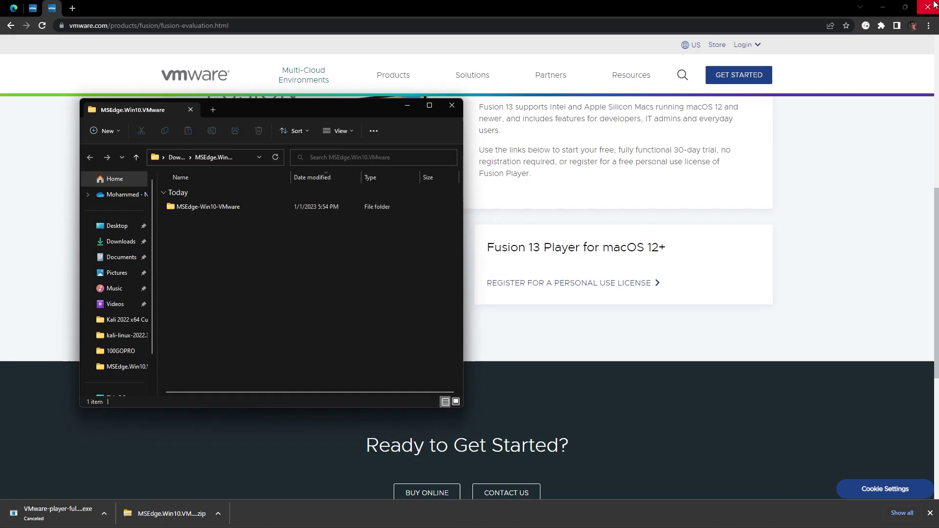
pyautogui.click(932, 5)
pyautogui.moveTo(250, 111); pyautogui.dragTo(327, 118)
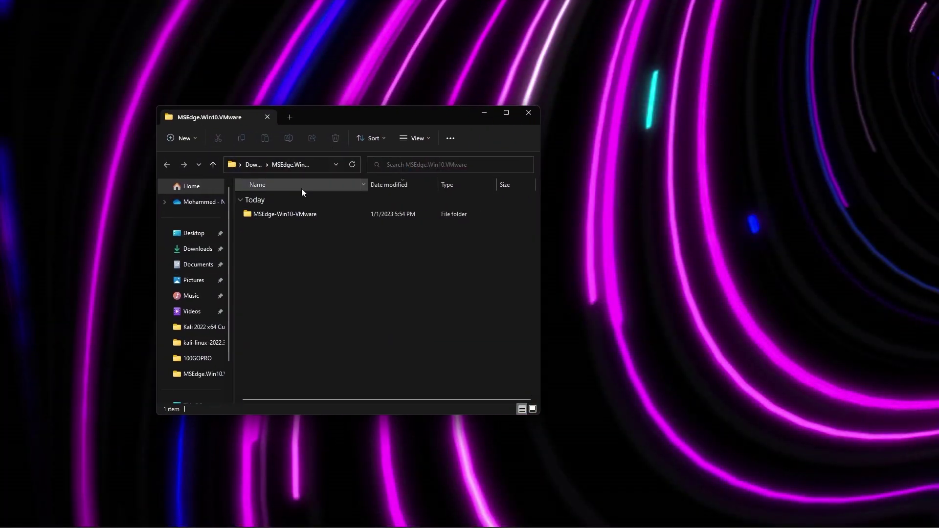
pyautogui.doubleClick(282, 214)
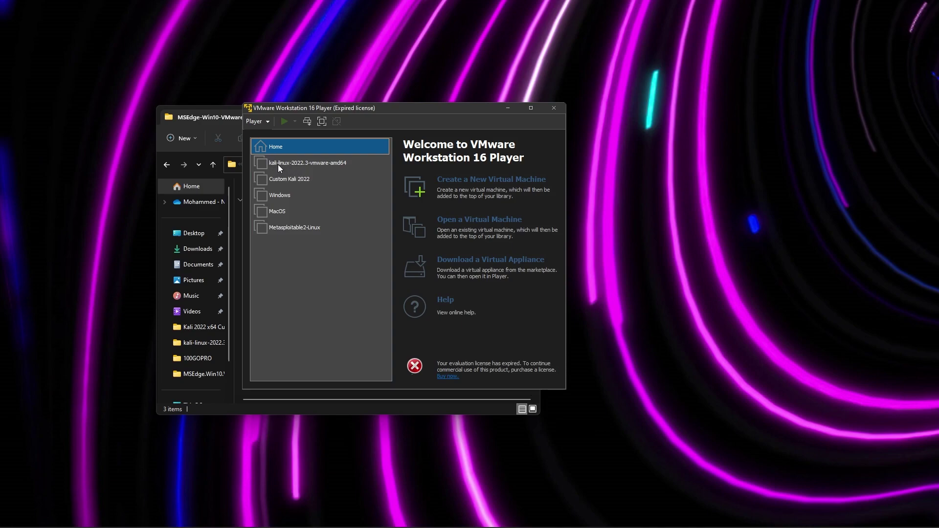
# Browse to MSEdge-Win10-VMware.ovf in the MSEdge-Win10-VMware folder and open it for import
pyautogui.click(278, 164)
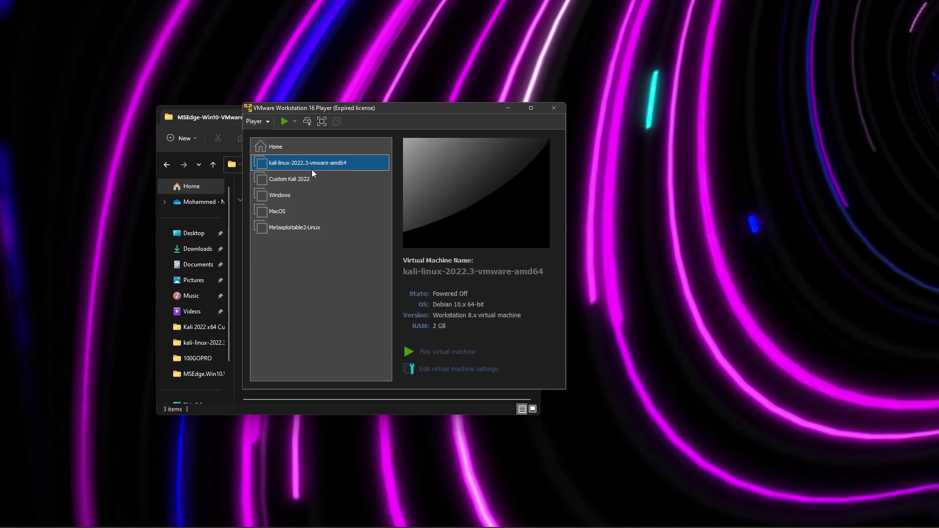
pyautogui.click(324, 147)
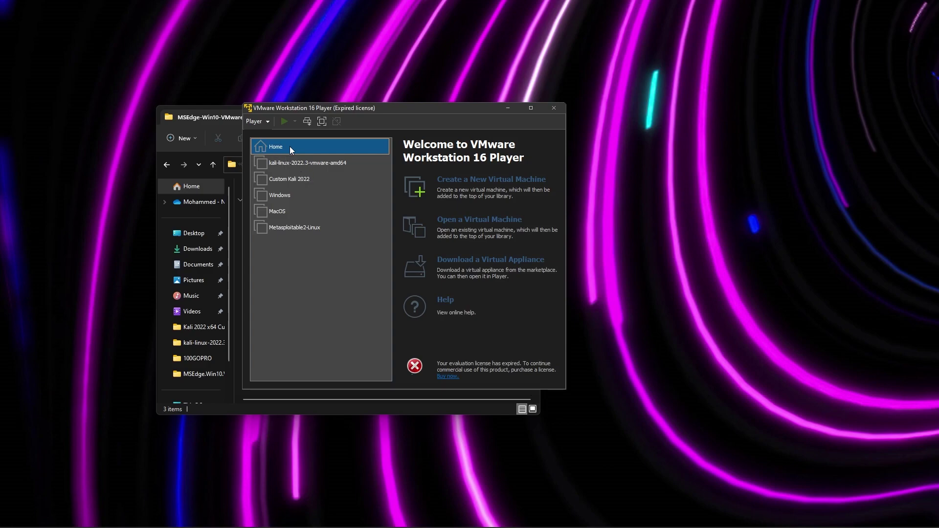
pyautogui.click(457, 217)
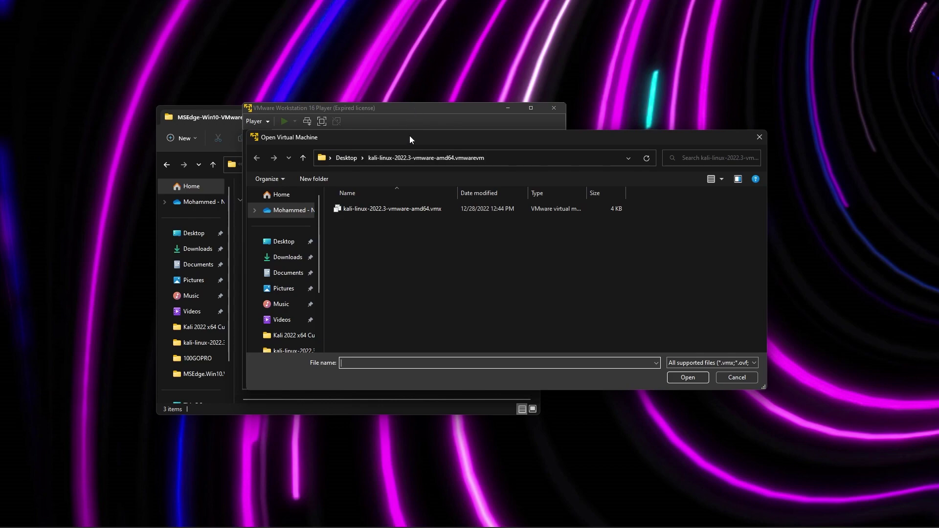
pyautogui.moveTo(409, 136); pyautogui.dragTo(938, 137)
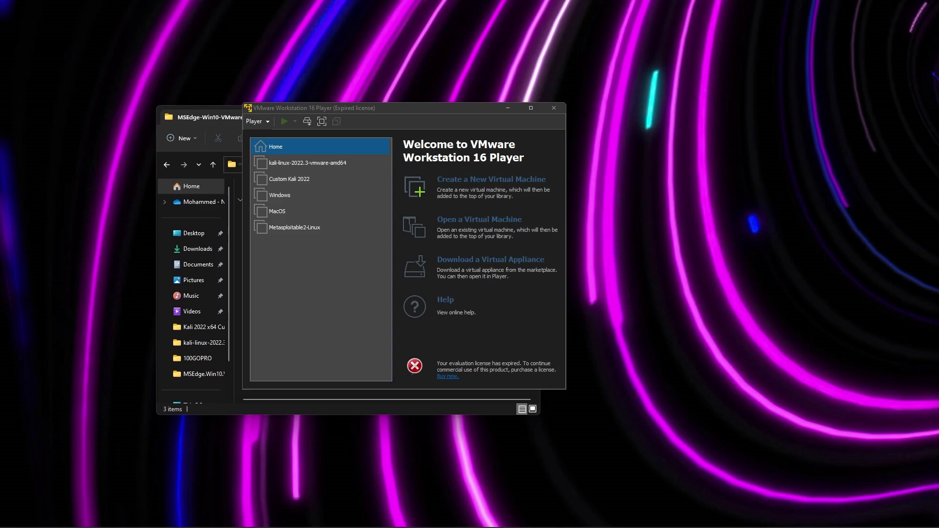
pyautogui.moveTo(938, 159); pyautogui.dragTo(349, 157)
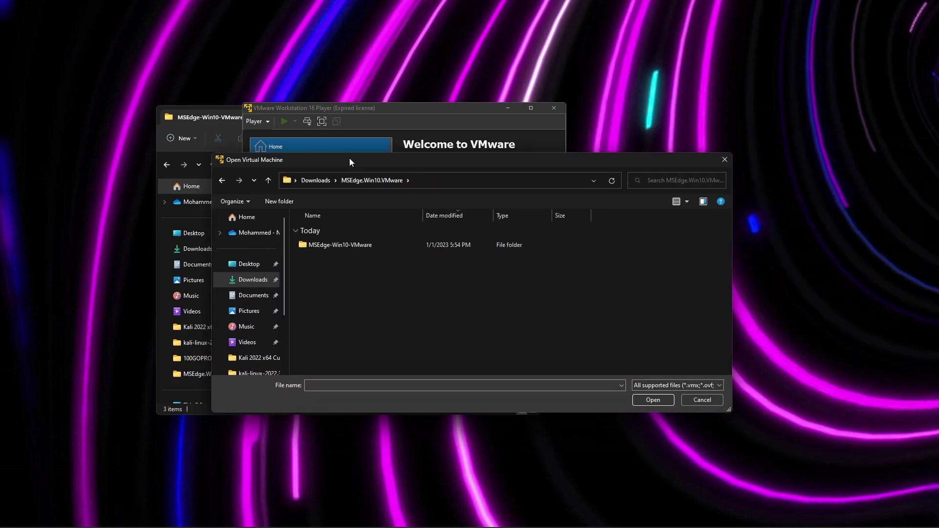
pyautogui.doubleClick(343, 245)
pyautogui.click(360, 243)
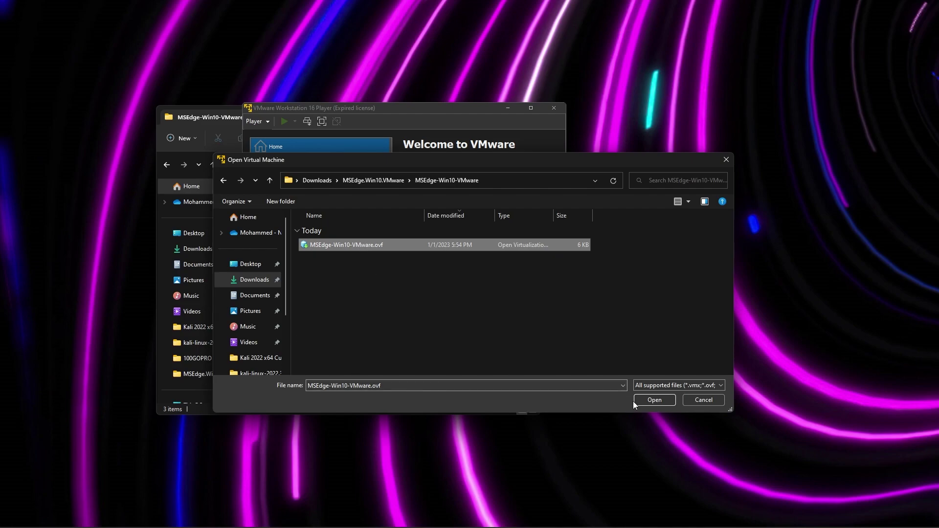
pyautogui.click(658, 400)
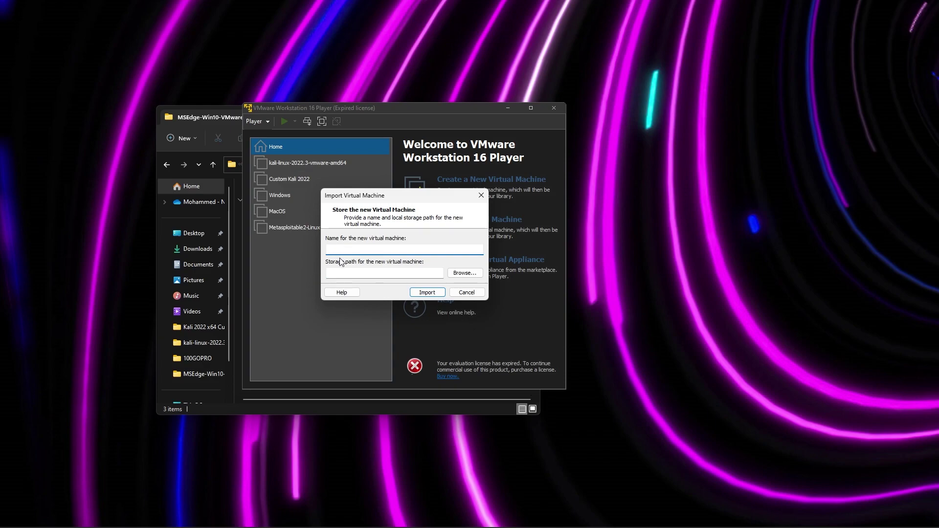
# Name the new machine 'Windows 10', keep the default storage path and import it
pyautogui.write('Windows 10')
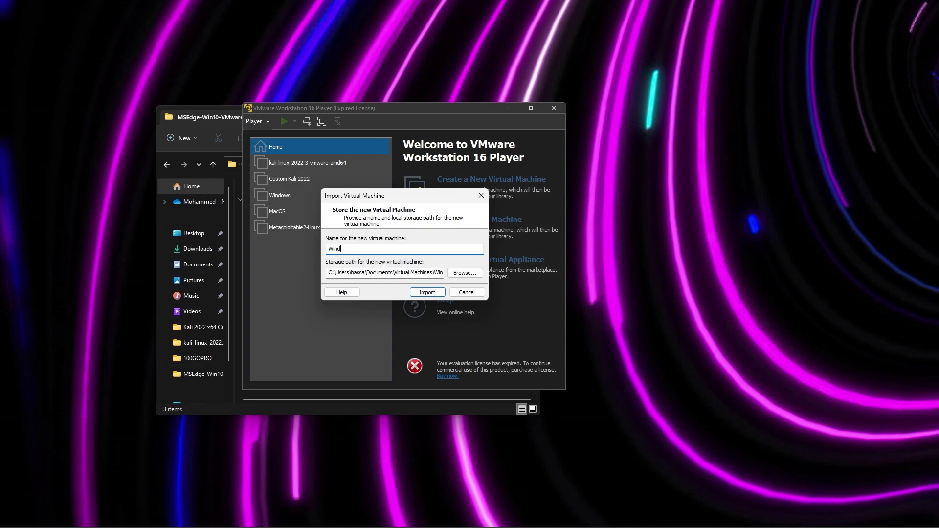
pyautogui.click(366, 273)
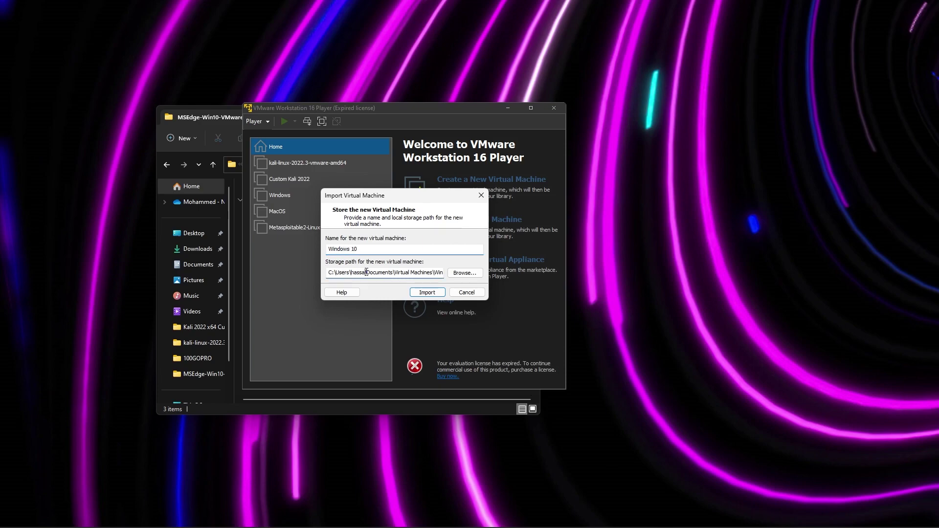
pyautogui.click(427, 293)
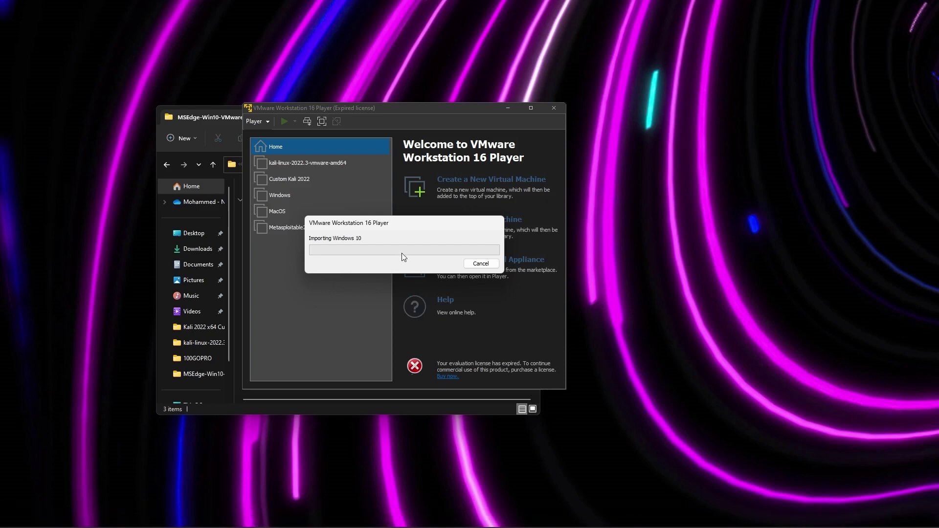
pyautogui.moveTo(392, 229); pyautogui.dragTo(363, 215)
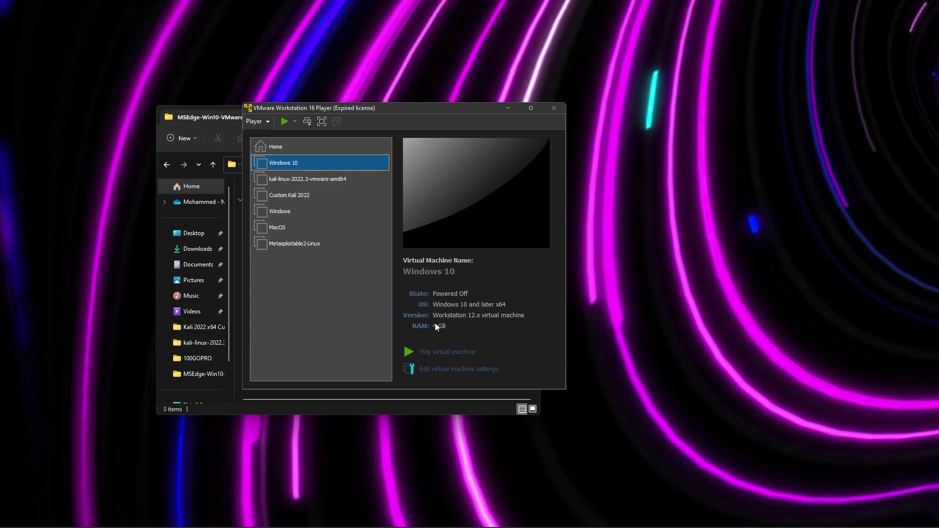
# Set the Windows 10 VM's processor cores to 4 in its settings and save
pyautogui.click(458, 371)
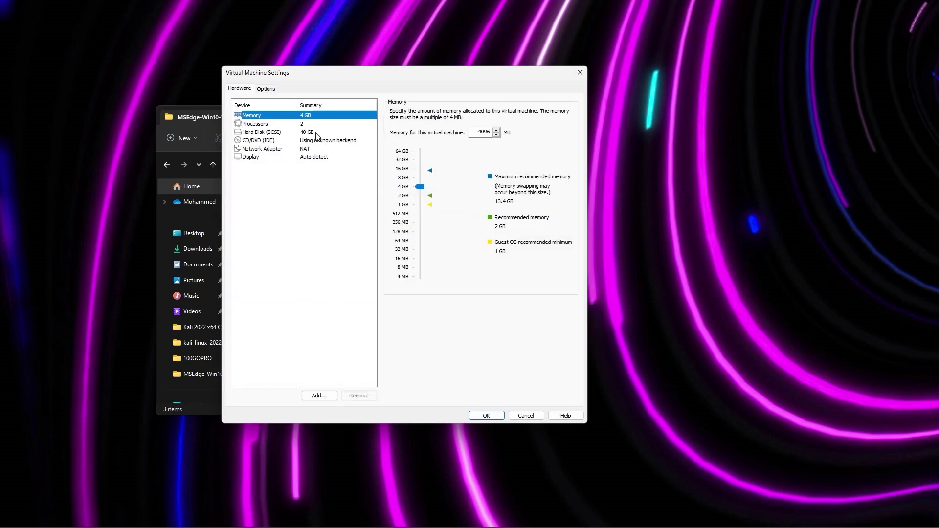
pyautogui.click(312, 125)
pyautogui.click(475, 113)
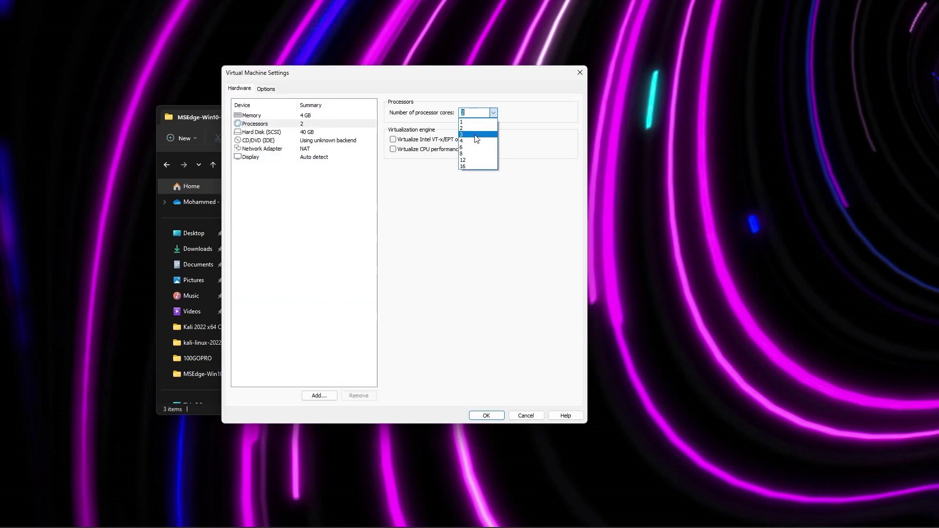
pyautogui.click(477, 141)
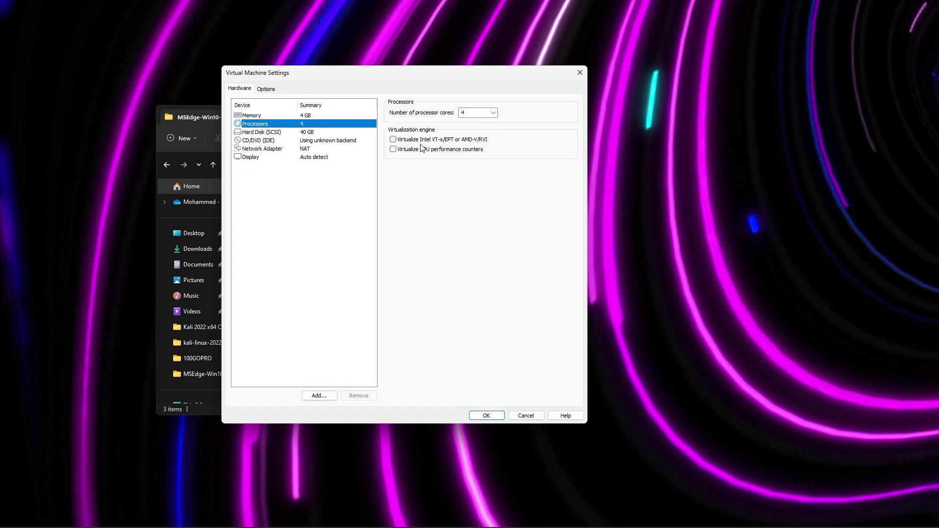
pyautogui.click(331, 133)
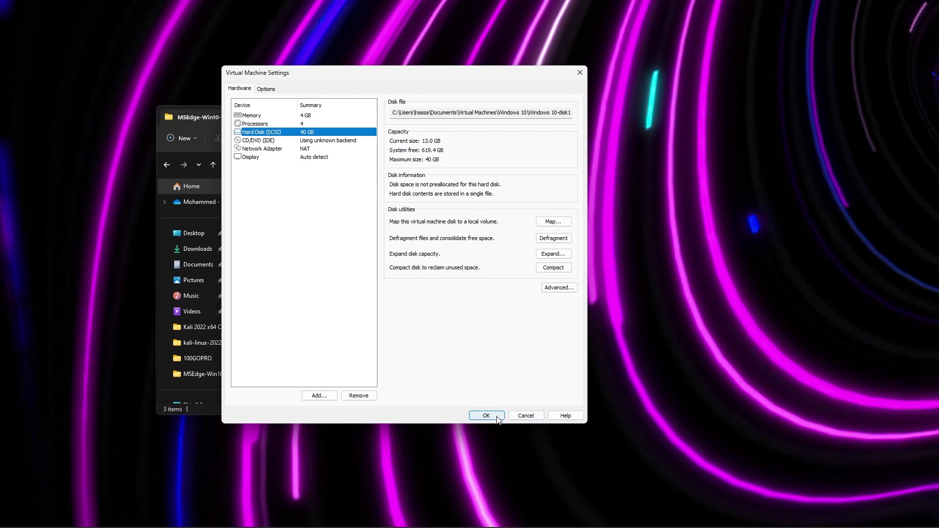
pyautogui.click(472, 417)
# Power on the Windows 10 virtual machine and close the host's File Explorer window
pyautogui.click(445, 354)
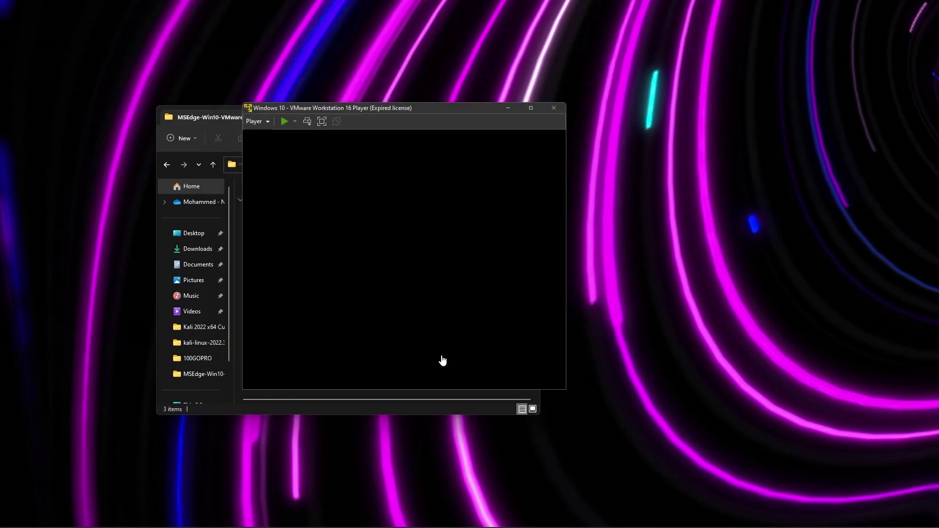
pyautogui.click(228, 122)
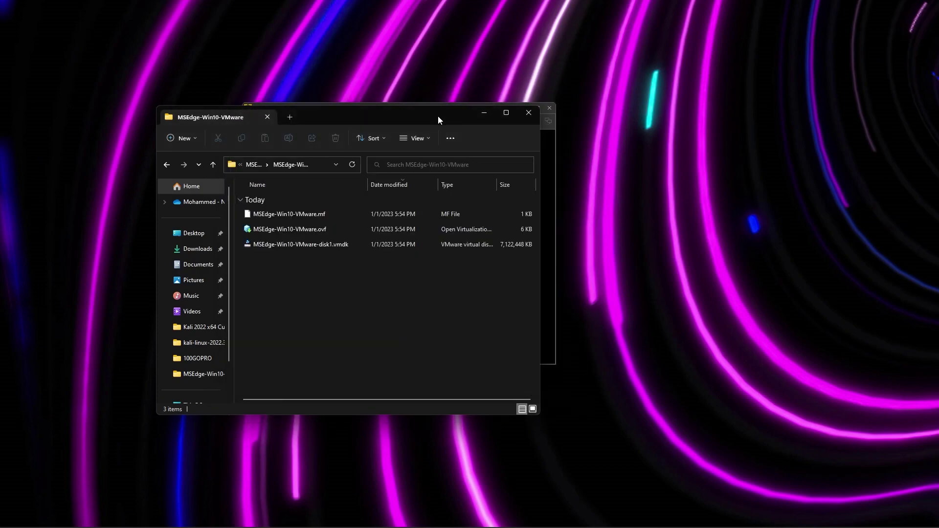
pyautogui.click(530, 111)
pyautogui.moveTo(418, 109); pyautogui.dragTo(437, 167)
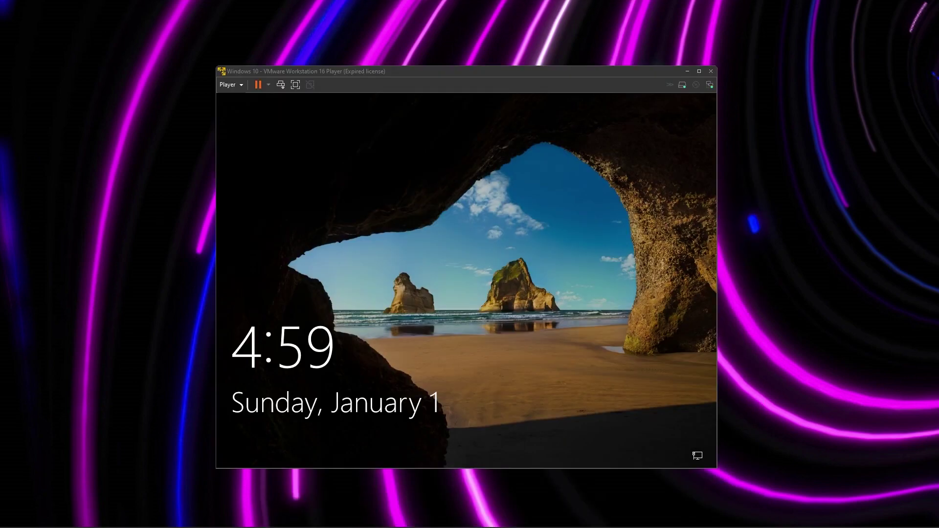
# Dismiss the guest lock screen and sign in with the account password
pyautogui.click(367, 297)
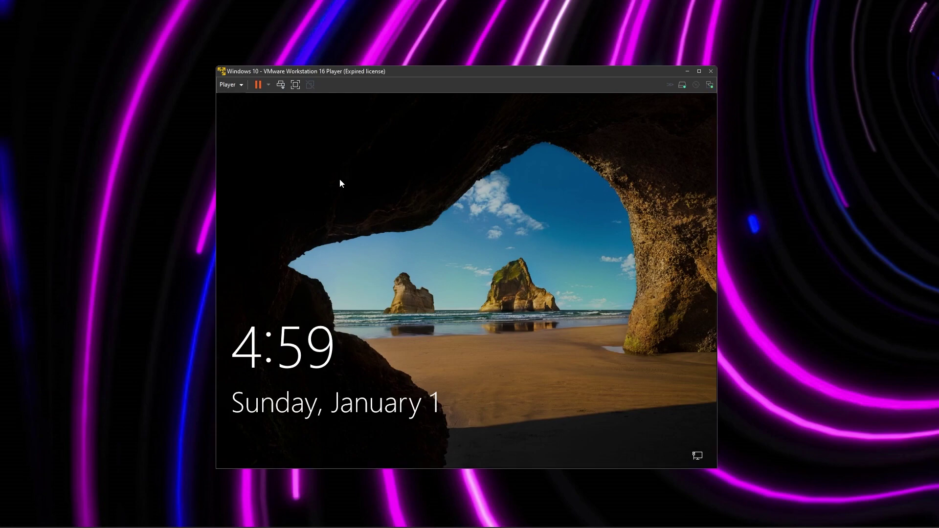
pyautogui.click(463, 210)
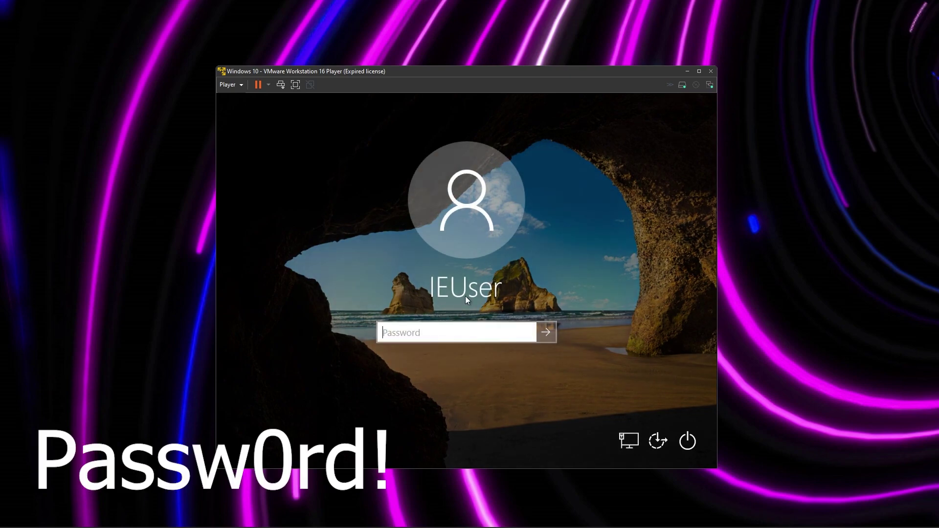
pyautogui.write('Passw0rd!')
pyautogui.click(527, 332)
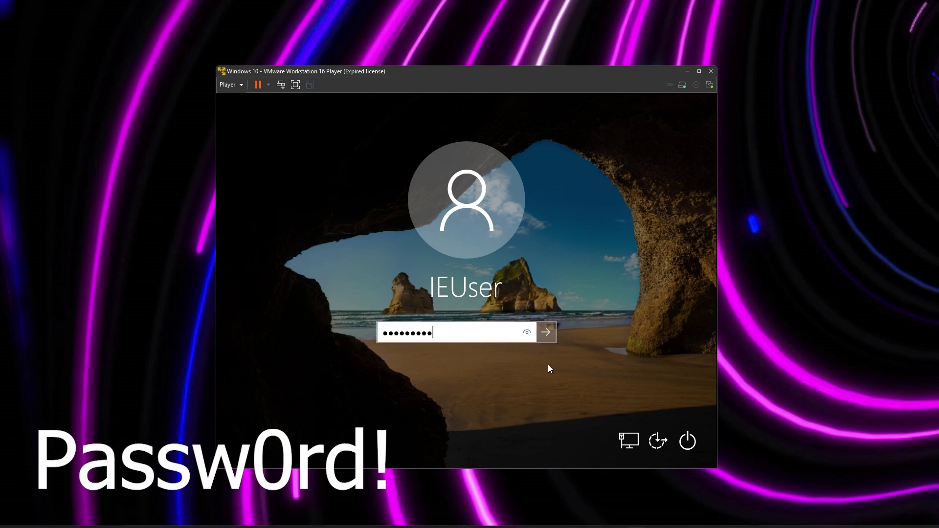
pyautogui.click(548, 334)
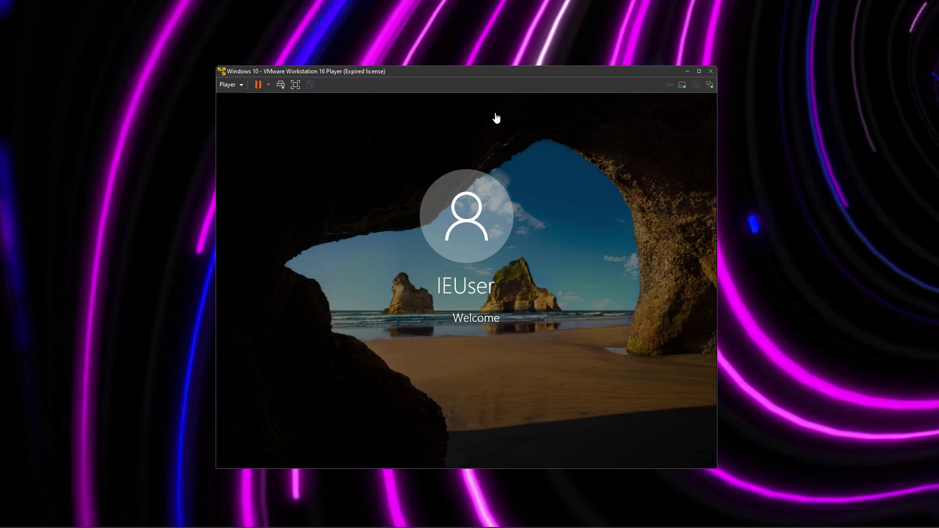
pyautogui.moveTo(472, 74); pyautogui.dragTo(431, 5)
# Switch the VM to full screen, launch Edge in the guest and close its Start tab
pyautogui.click(79, 19)
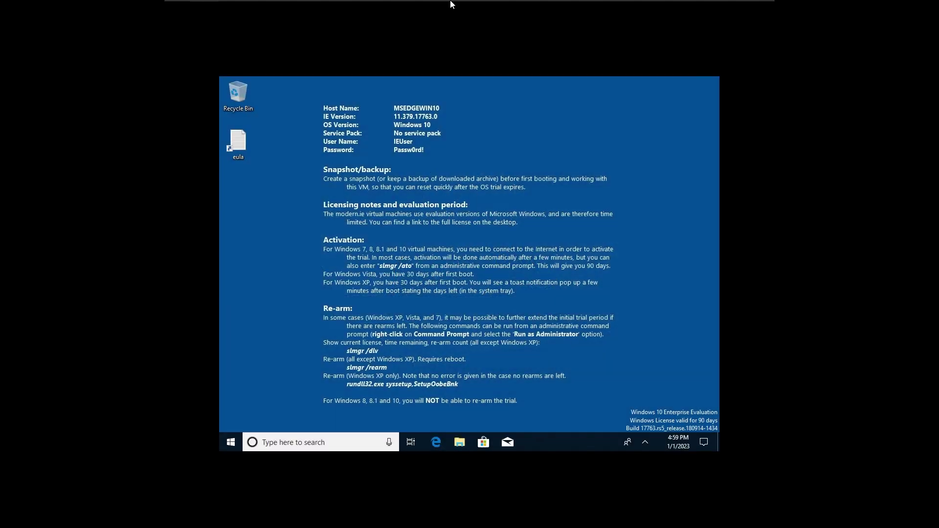
pyautogui.click(443, 439)
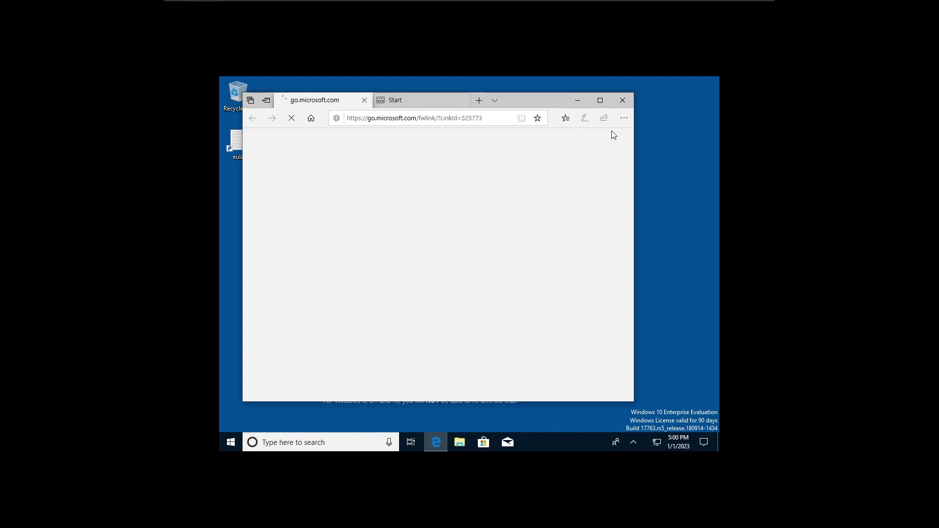
pyautogui.click(462, 100)
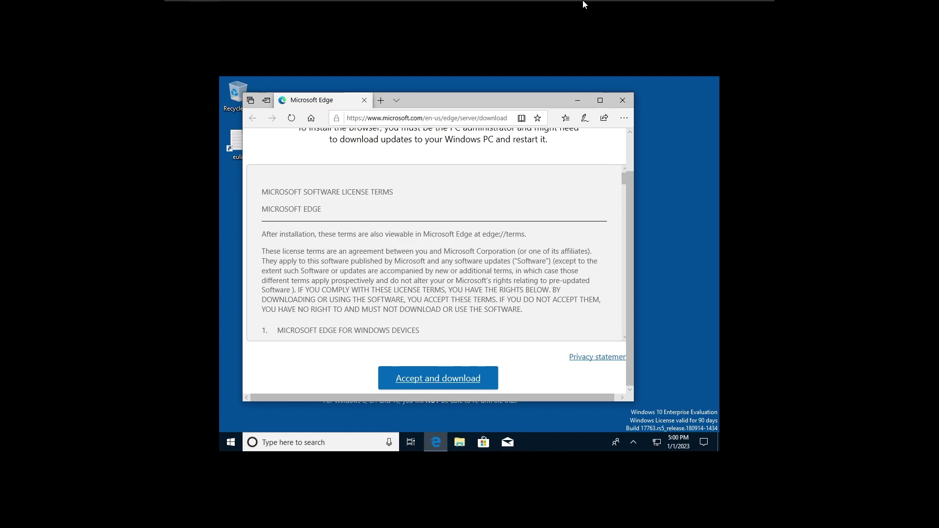
# Exit full screen and drag the restored VM window lower on the screen
pyautogui.moveTo(629, 5)
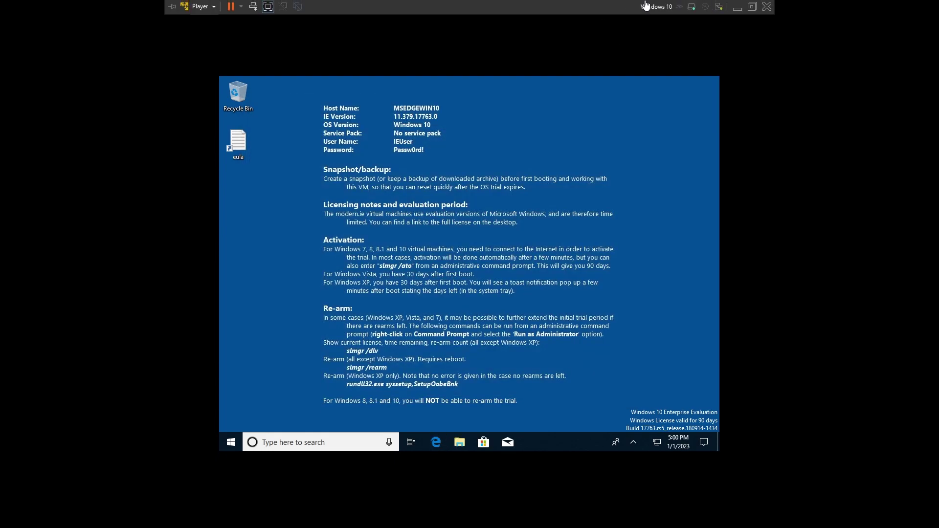
pyautogui.click(272, 10)
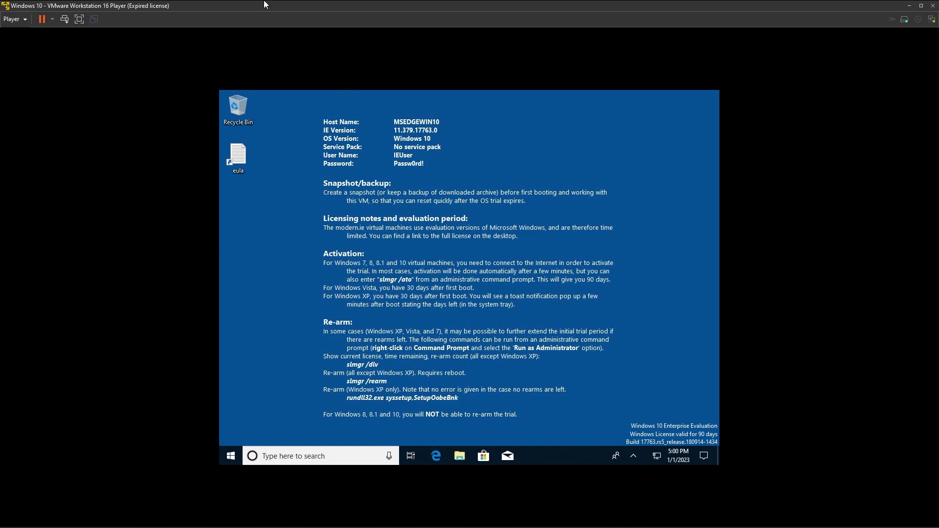
pyautogui.moveTo(263, 3); pyautogui.dragTo(399, 71)
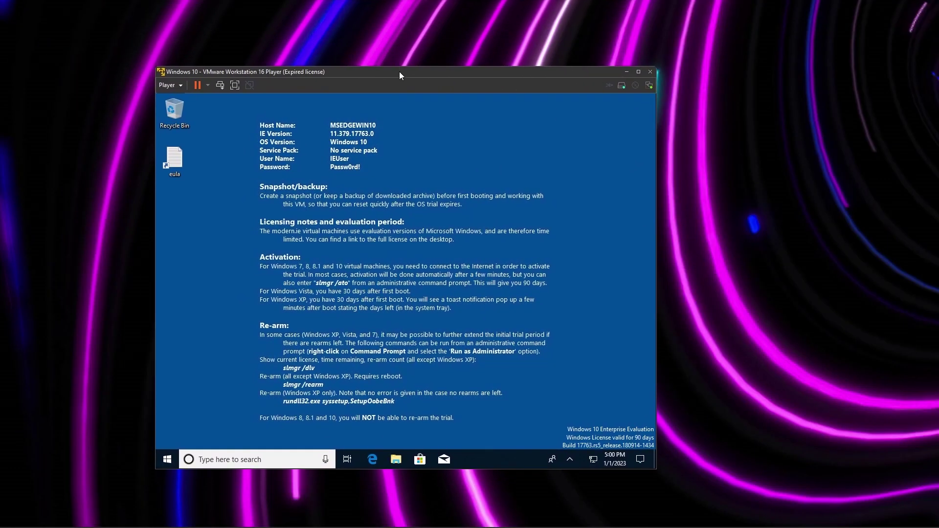